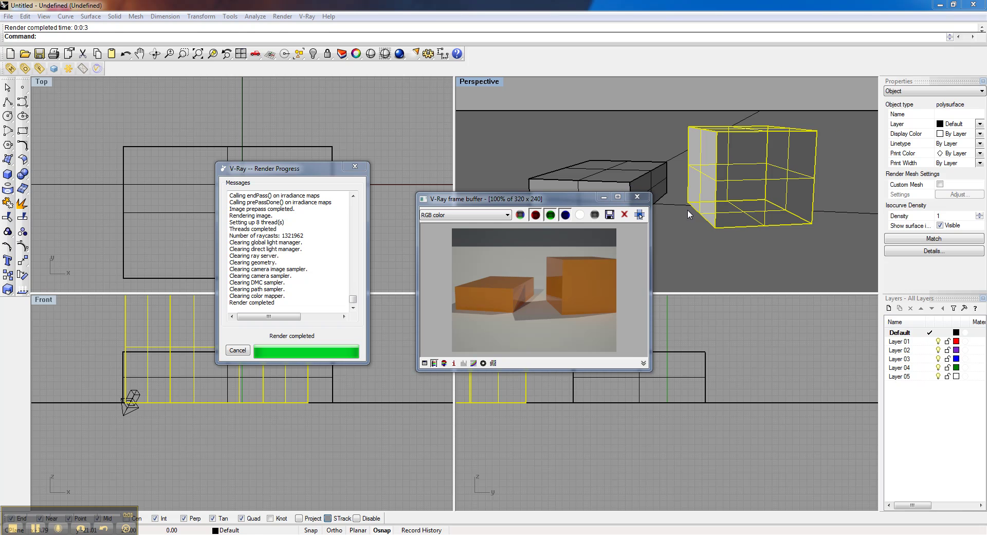
Step: Close the rendered image and Render Progress windows, orbiting the perspective view around the boxes
right_click_drag(687, 209, 690, 215)
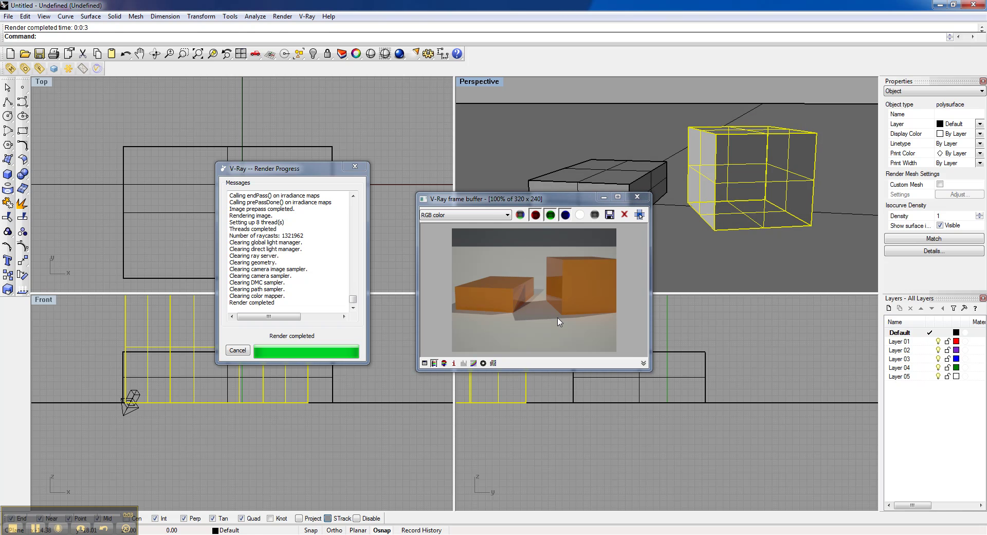
left_click(637, 197)
key("Escape")
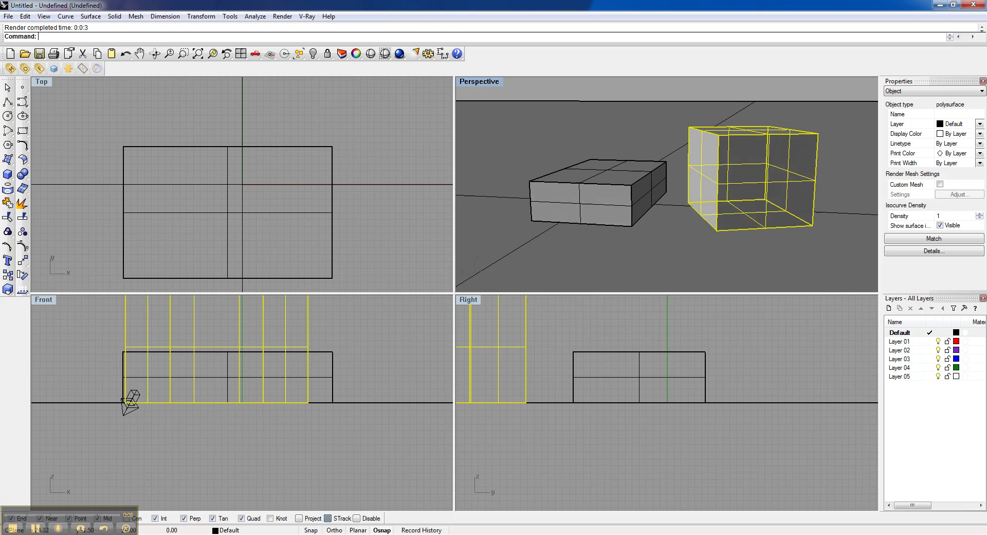
right_click_drag(636, 182, 674, 191)
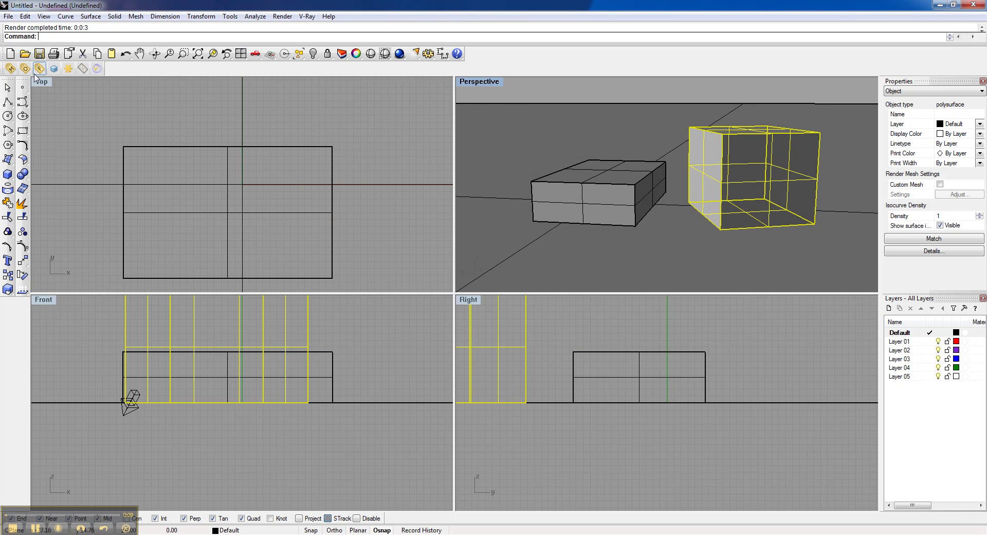
Step: Open the V-Ray Material Editor, collapse 'new material' and select Scene Materials
left_click(10, 69)
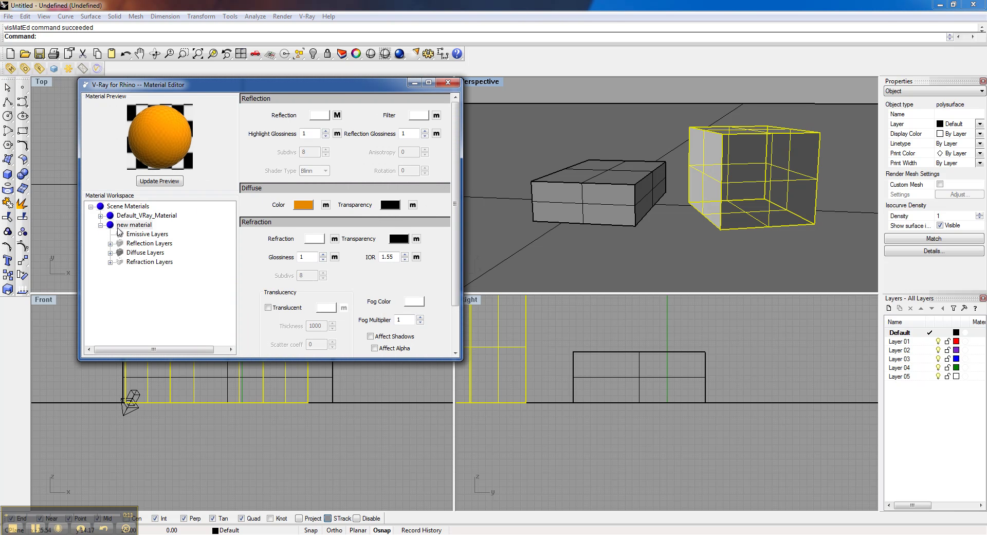
left_click(101, 226)
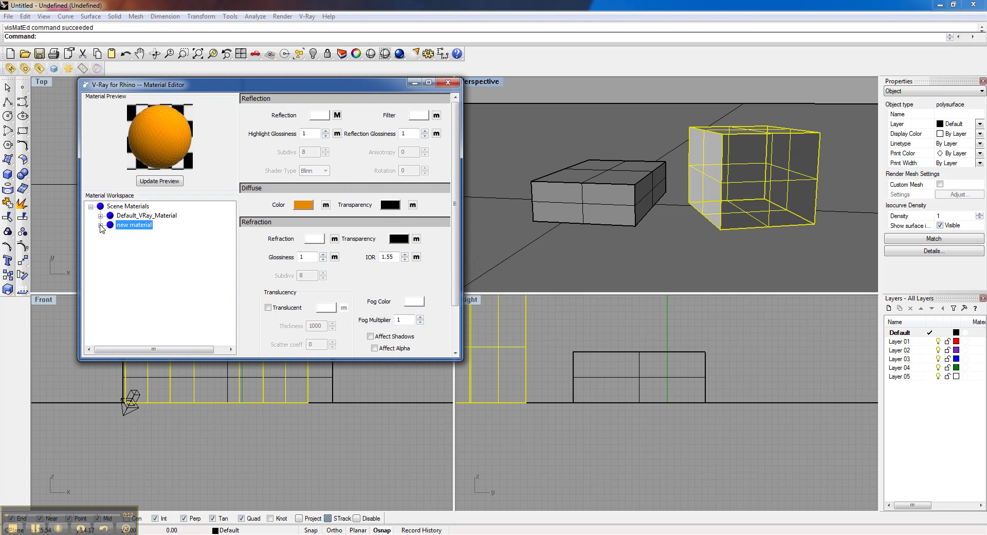
left_click(128, 206)
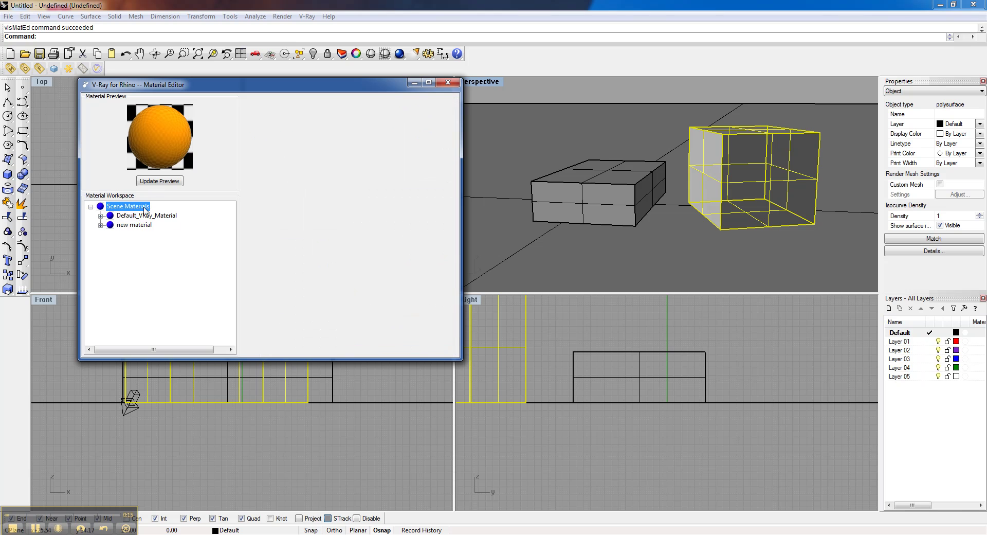
Step: Import Wood-01.vismat from the V-Ray Wood materials folder into Scene Materials
right_click(124, 206)
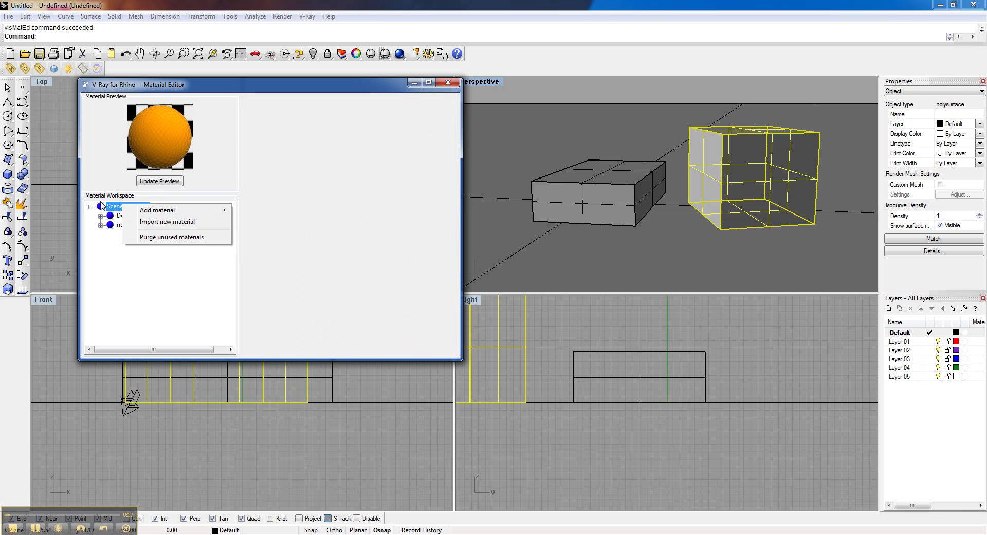
left_click(166, 227)
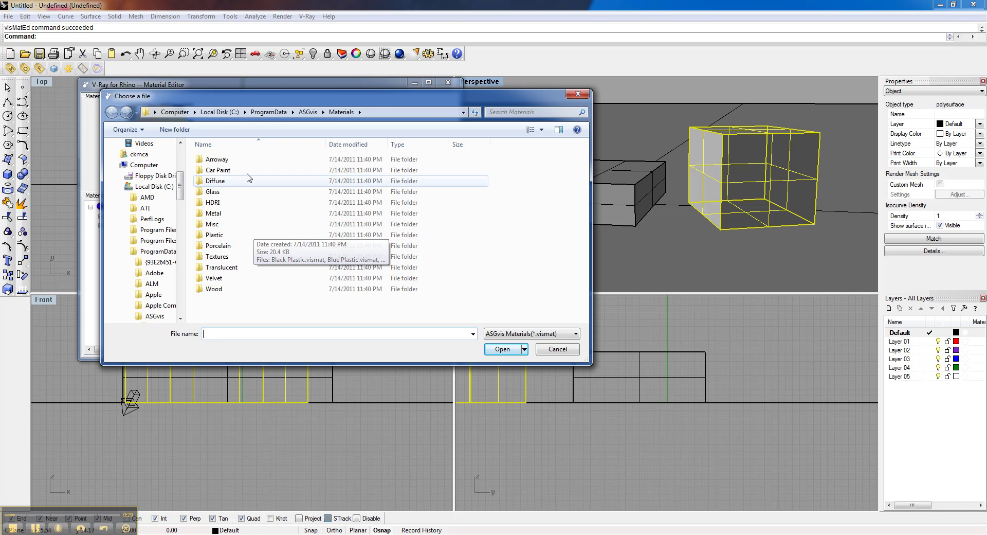
double_click(230, 290)
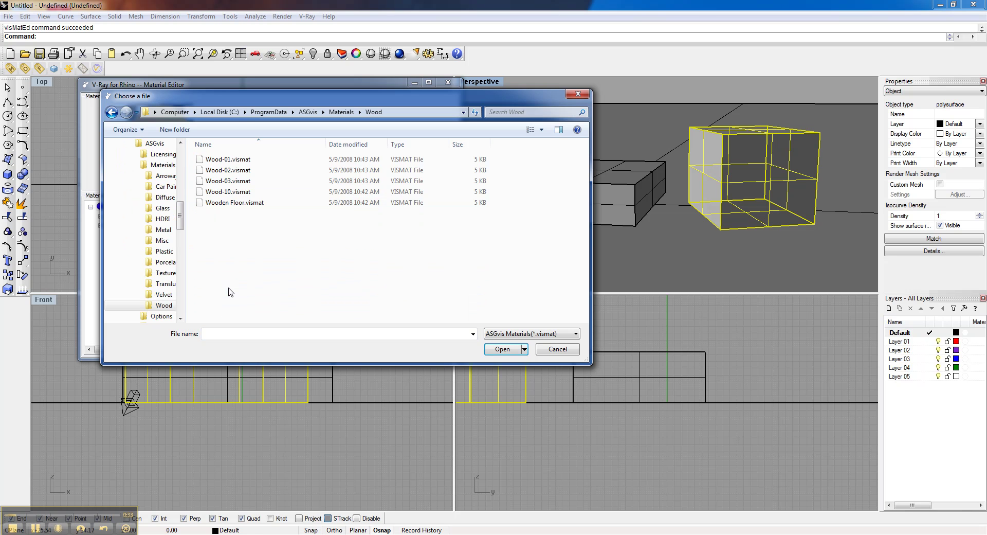
left_click(233, 164)
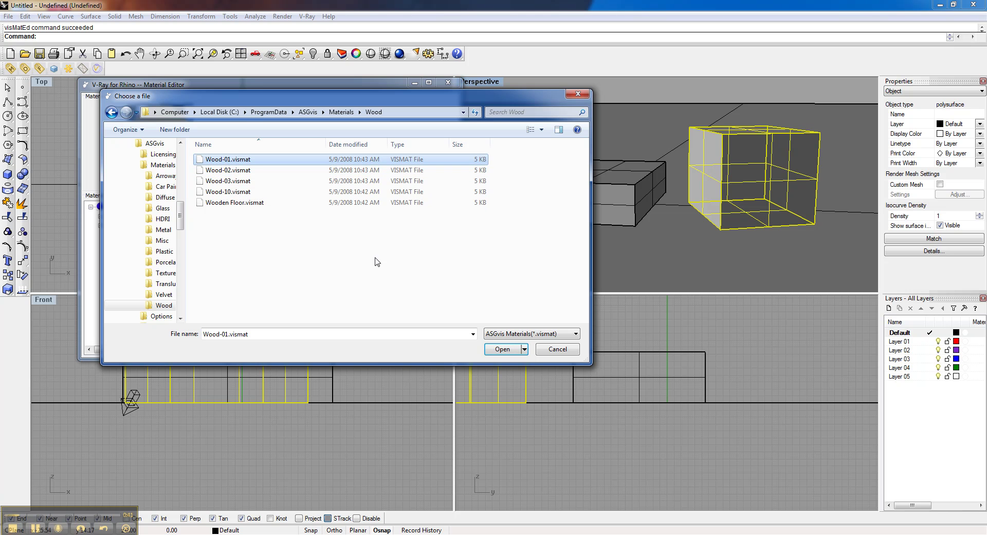
left_click(502, 349)
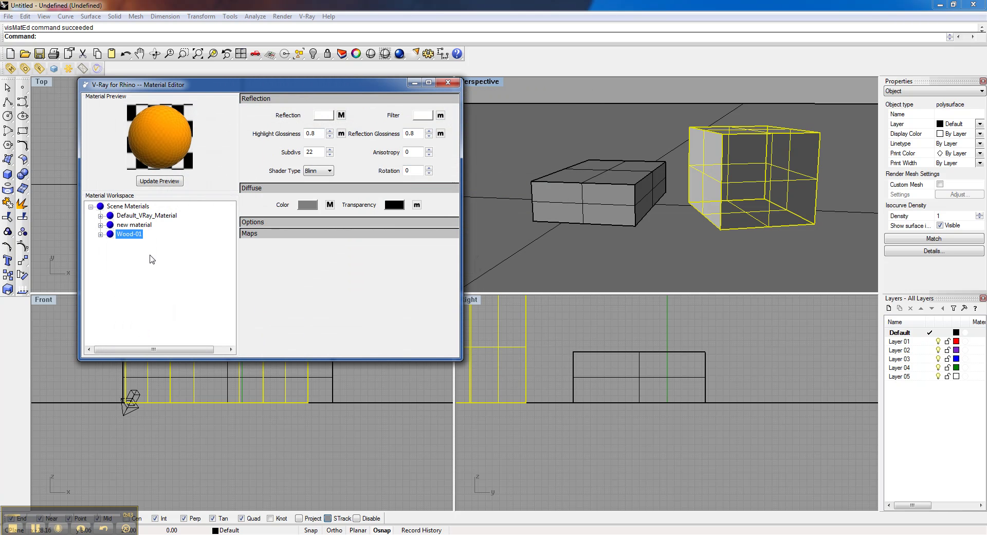
Step: Apply Wood-01 to the tall cube, then render to check the wood finish
left_click(160, 181)
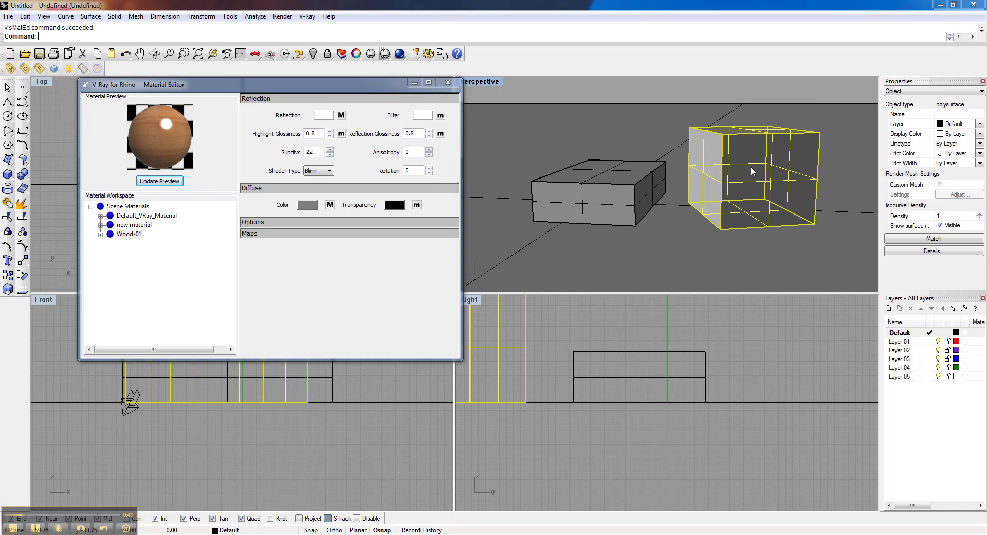
left_click(128, 234)
right_click(132, 234)
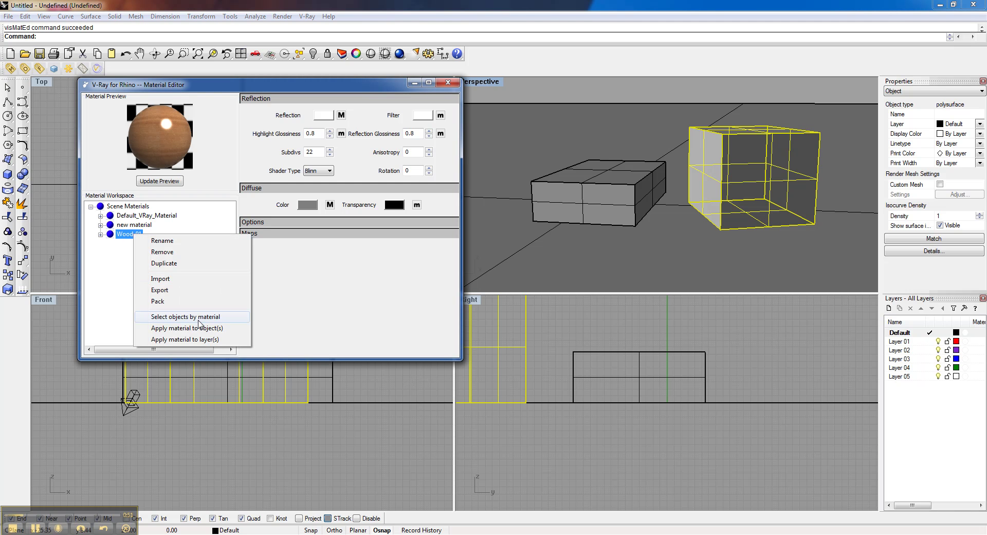
left_click(201, 328)
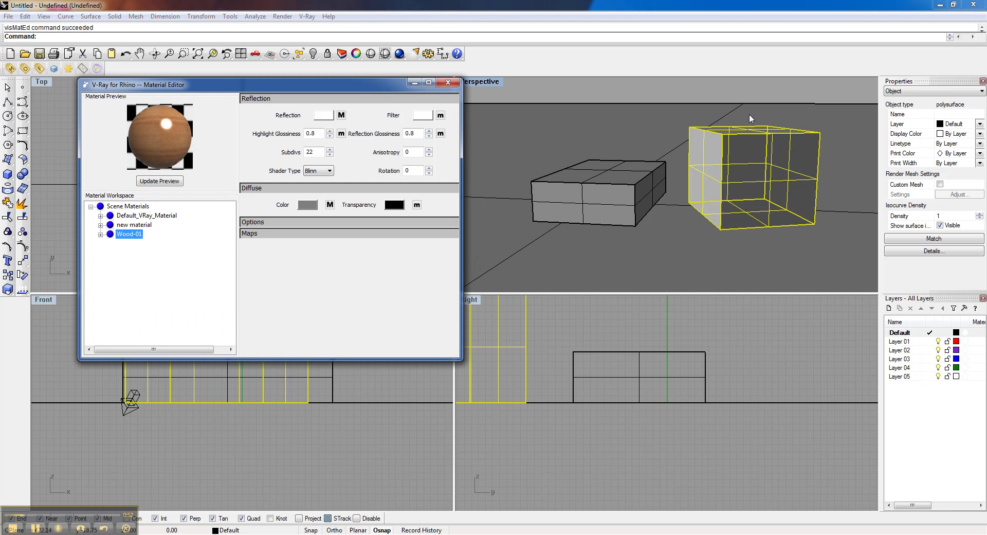
left_click(45, 72)
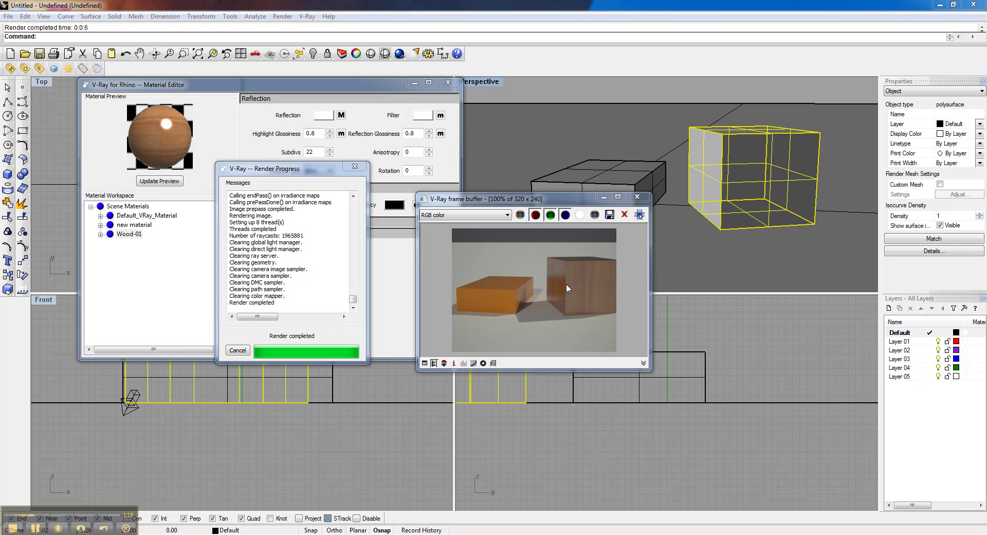
left_click(638, 197)
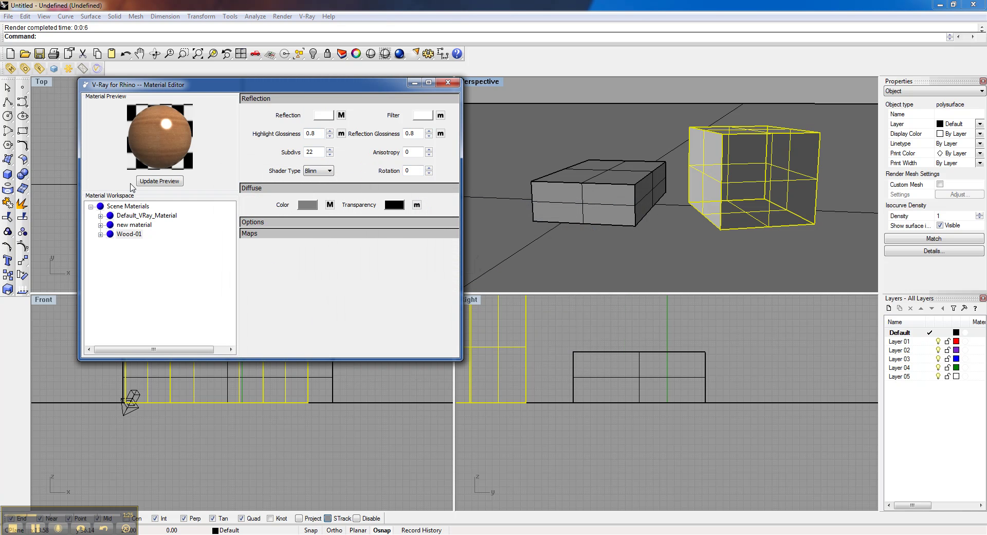
Step: Give Wood-01 a Wood-01.jpg diffuse bitmap with 4×4 repeat and 90° rotation
left_click(126, 236)
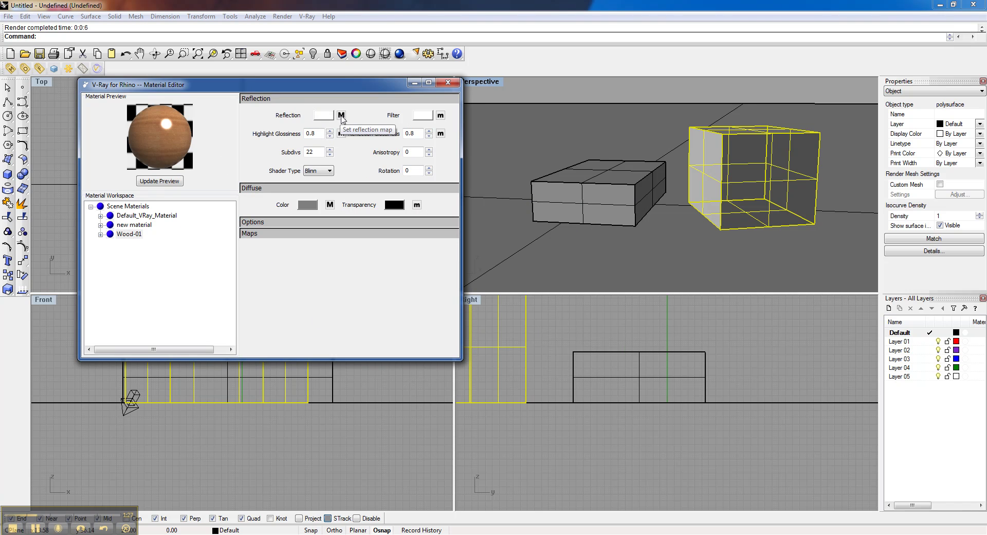
left_click(321, 118)
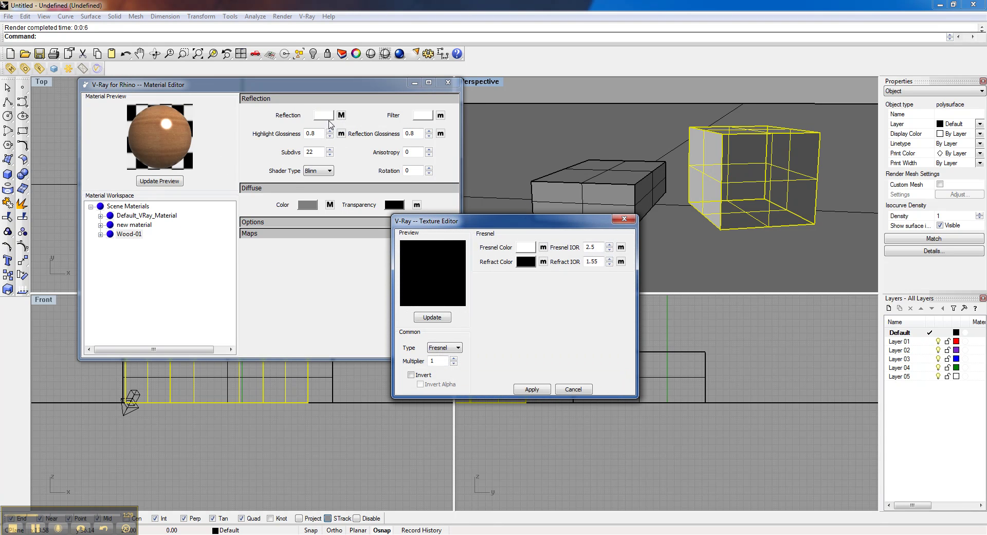
left_click(580, 389)
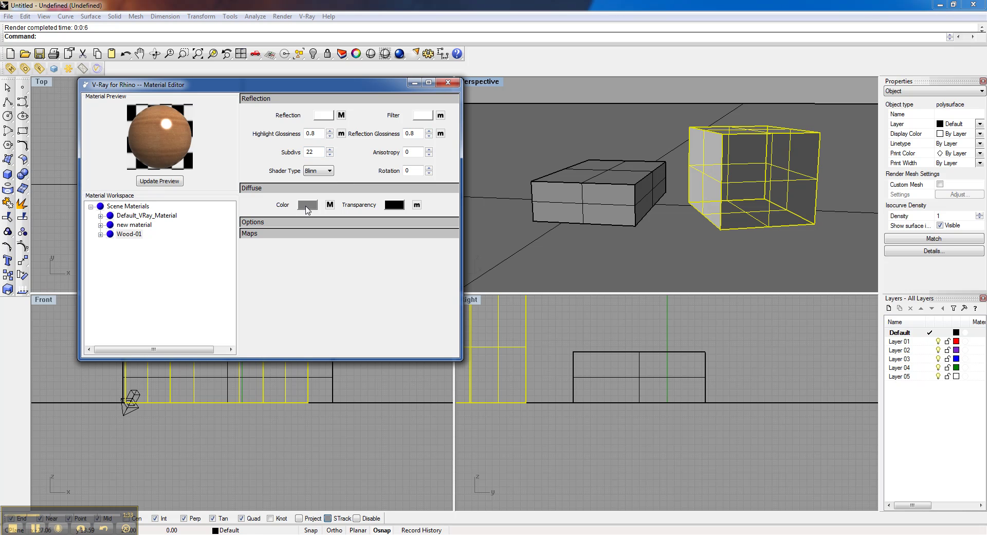
left_click(330, 205)
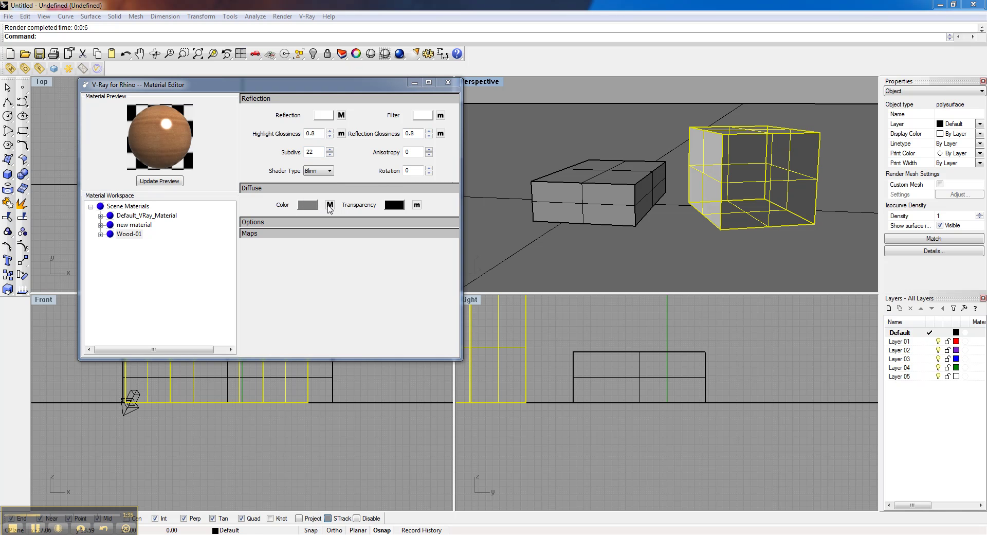
left_click(420, 289)
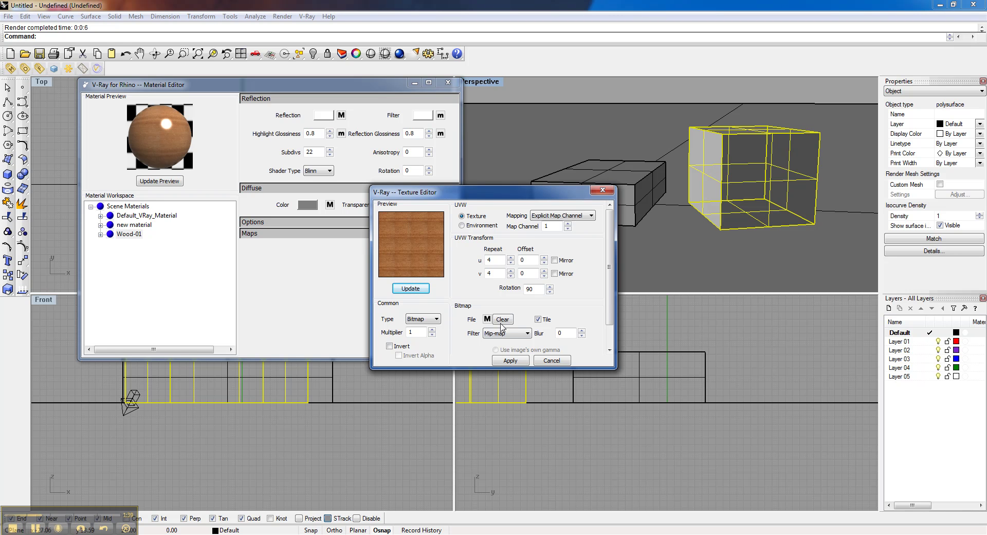
left_click(488, 320)
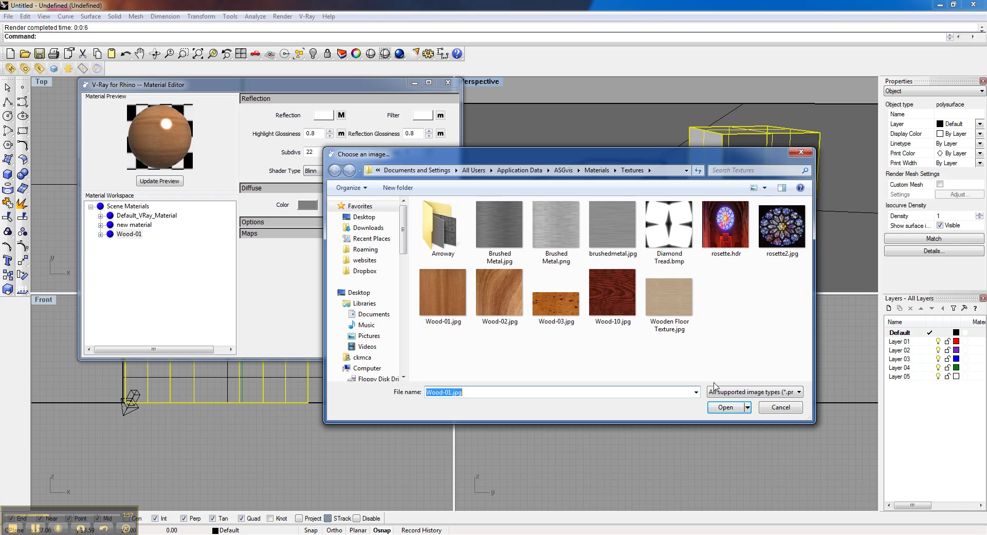
left_click(725, 407)
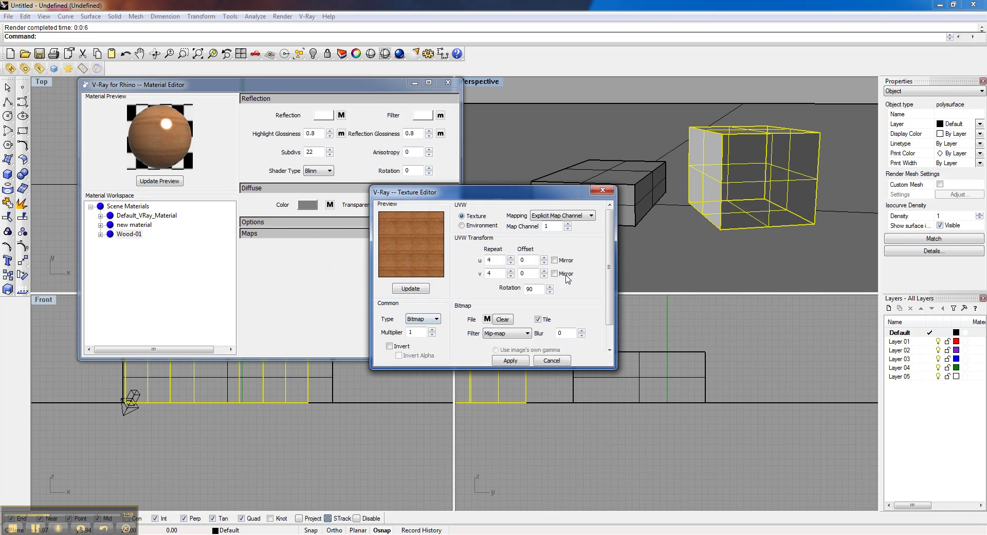
left_click(554, 361)
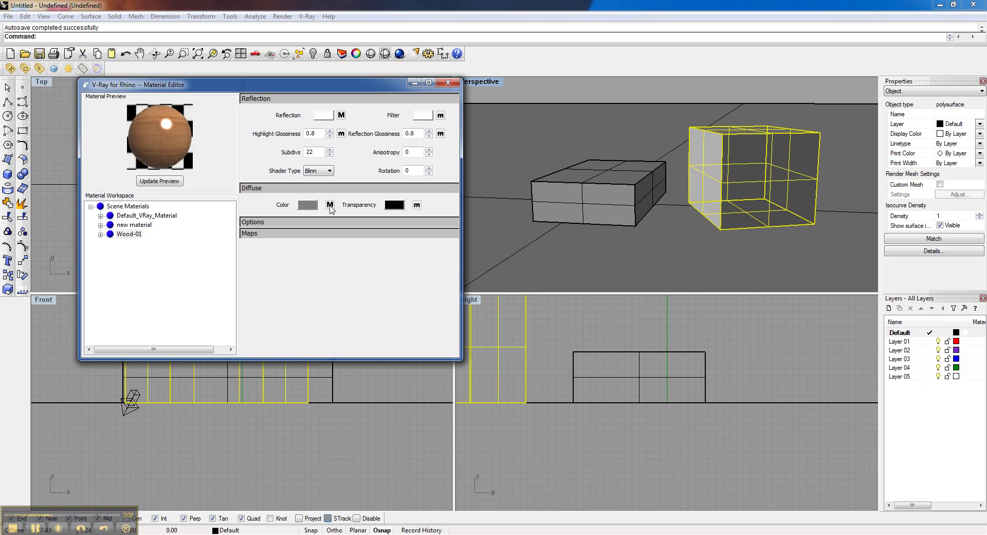
left_click(330, 205)
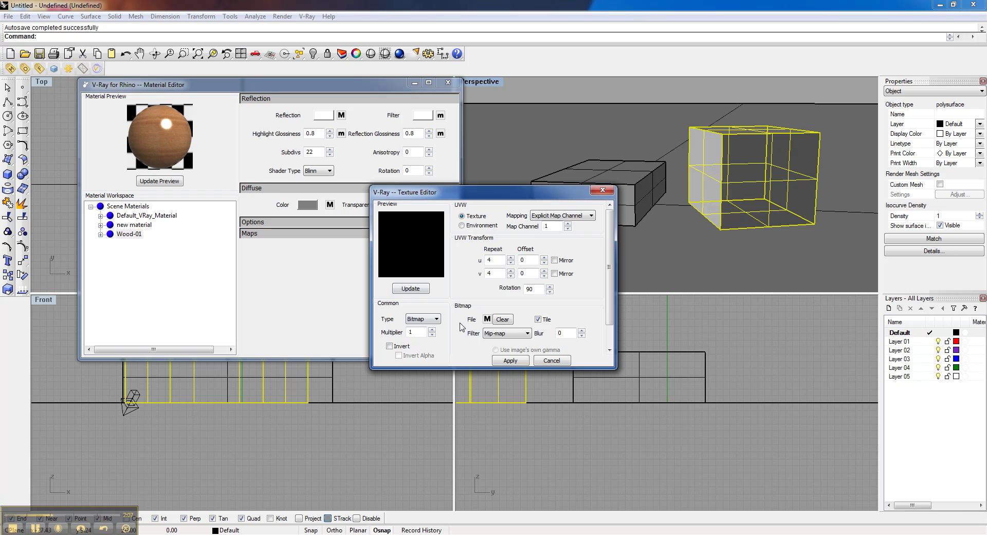
left_click(437, 319)
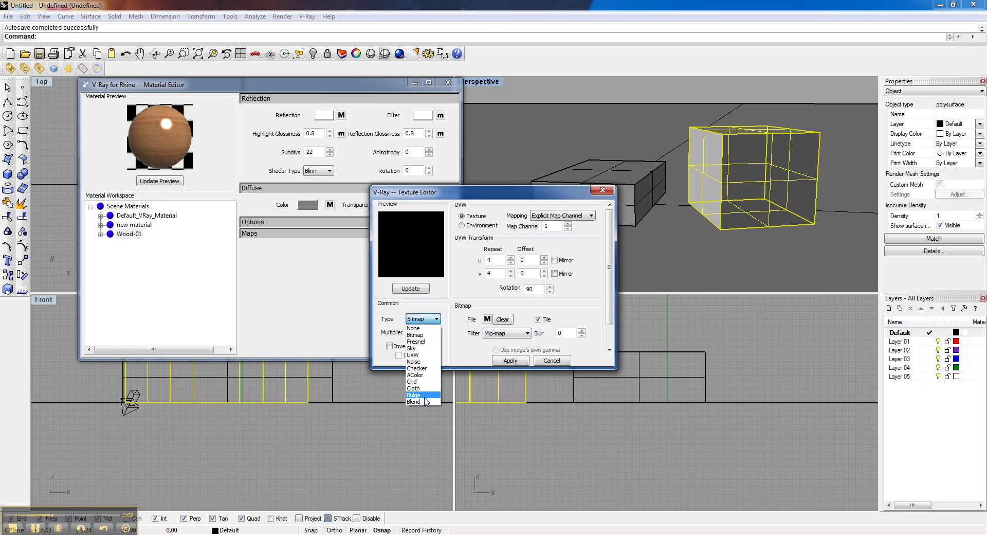
left_click(423, 334)
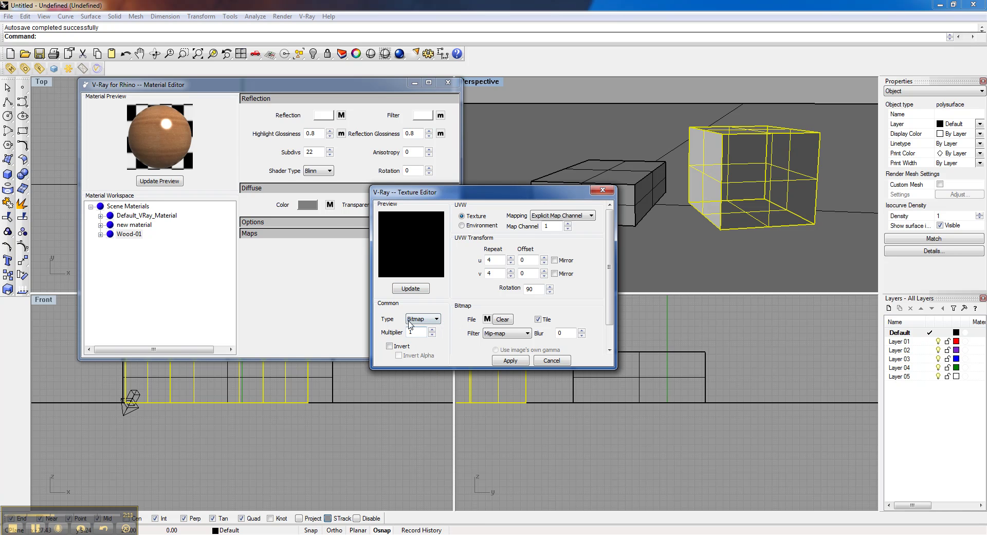
left_click(487, 319)
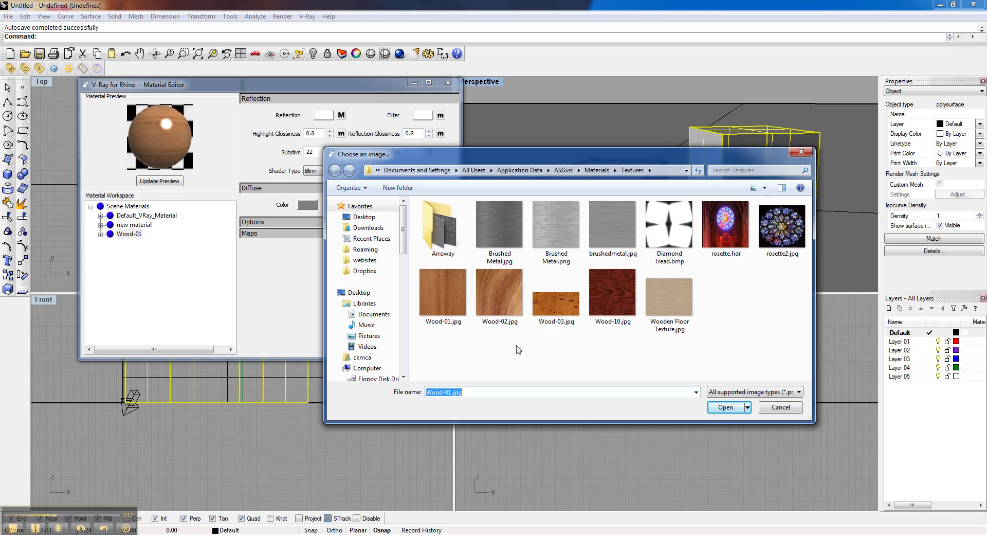
left_click(503, 305)
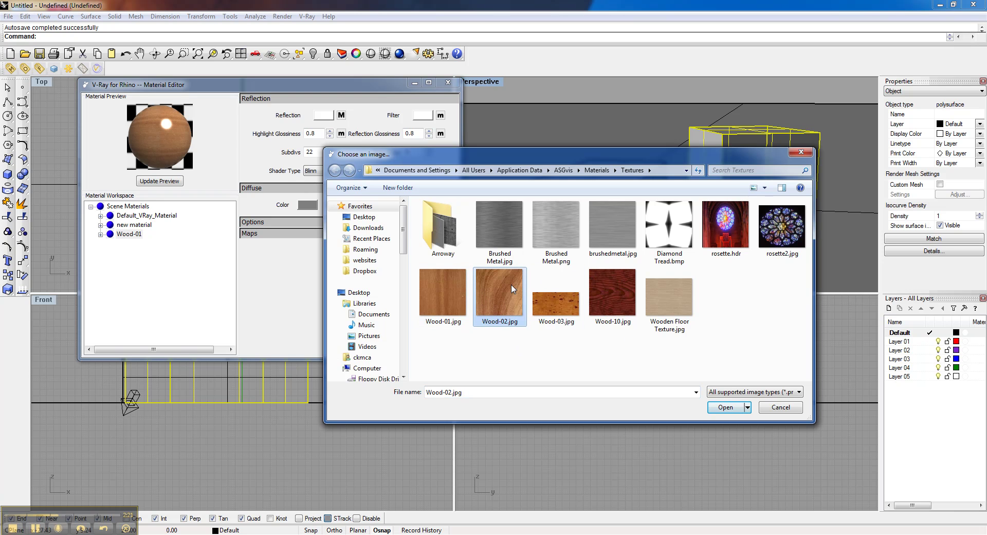
left_click(458, 289)
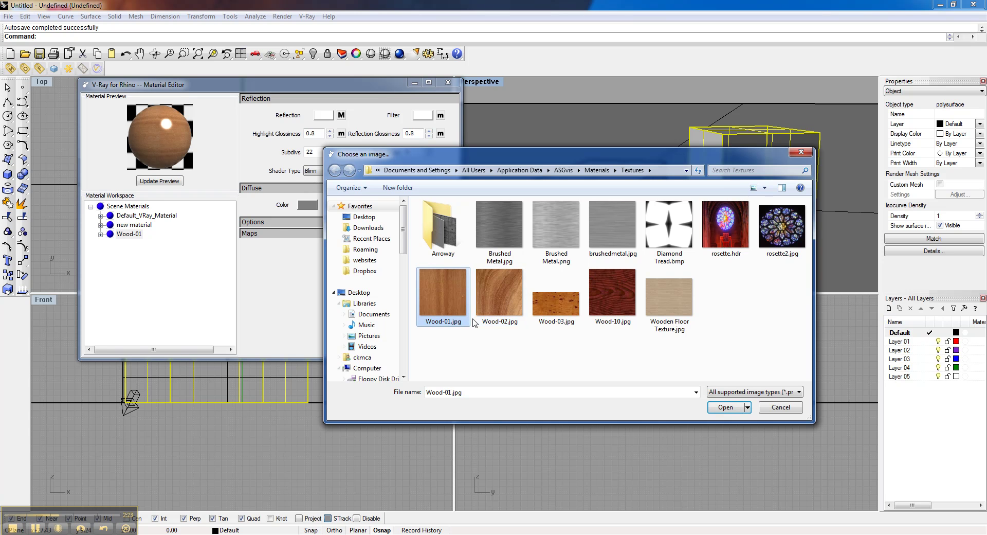
left_click(779, 409)
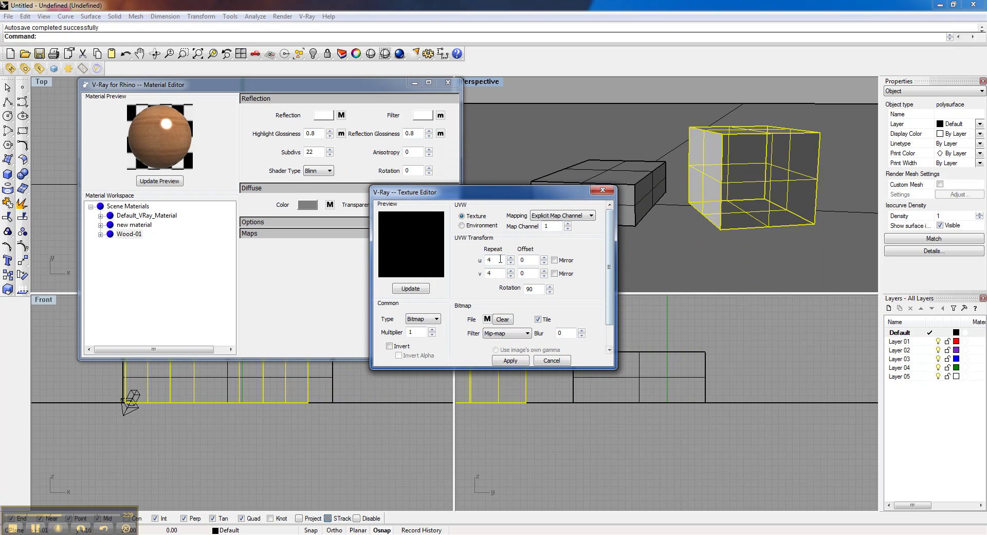
Step: Keep the u/v repeat at 4 and try u and v offsets of 5 in the preview
left_click_drag(497, 260, 481, 264)
left_click_drag(493, 273, 475, 262)
left_click(420, 290)
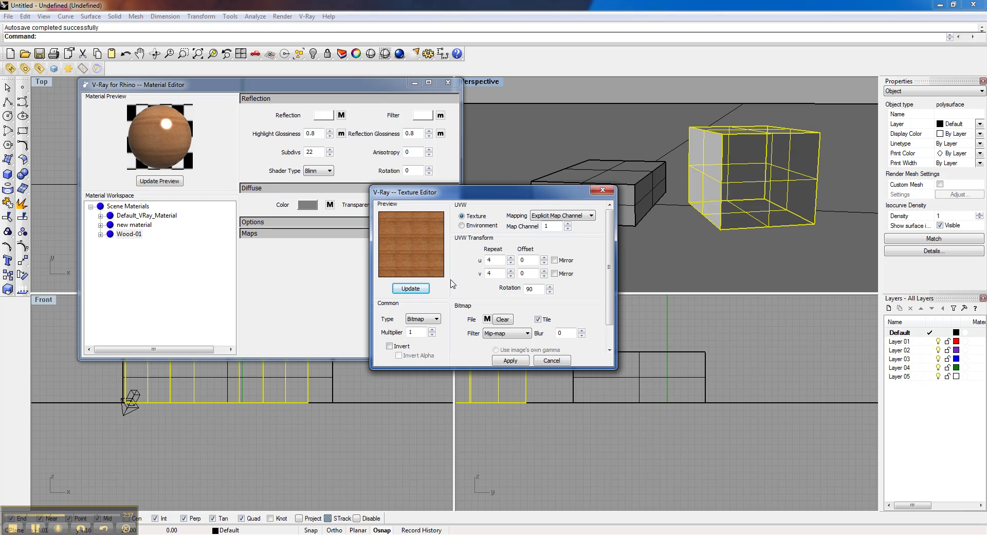
double_click(532, 260)
type("5")
left_click(414, 288)
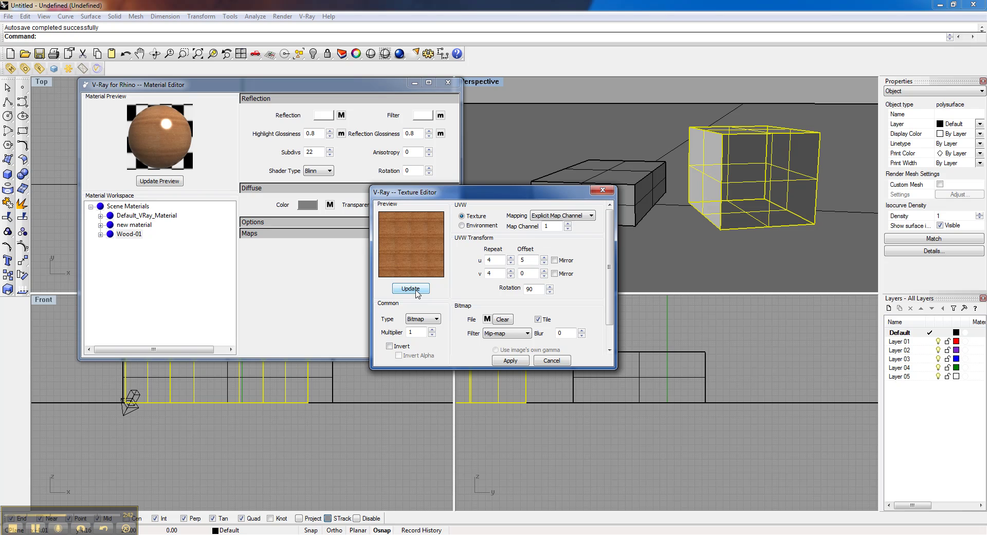
double_click(524, 273)
type("5")
left_click(401, 289)
Step: Reset the offsets and rotation to 0 and update the preview to show vertical grain
double_click(534, 261)
double_click(531, 289)
double_click(521, 275)
key("BackSpace")
type("0")
left_click(416, 289)
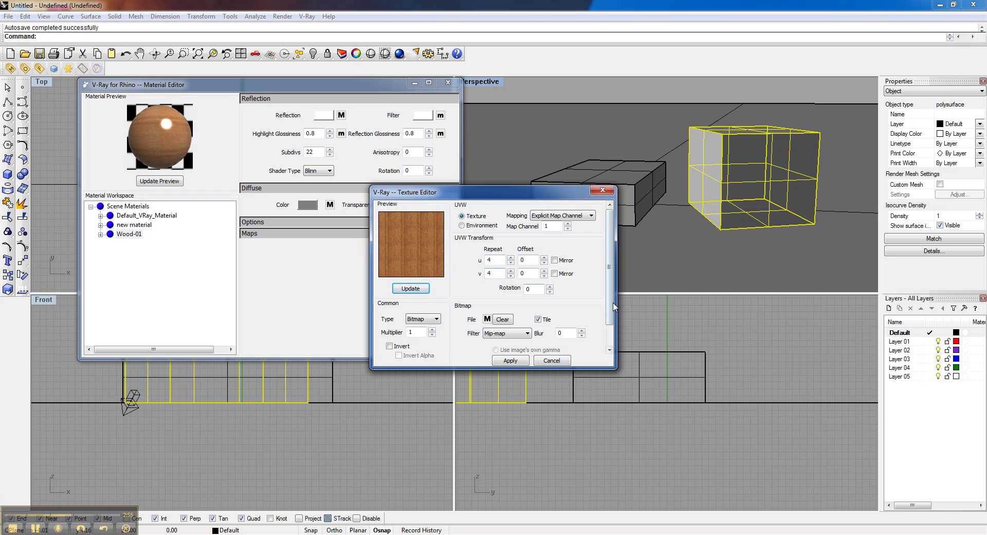
Step: Try a texture multiplier of 1.3, set it back to 1, and apply the diffuse texture
scroll(613, 307, "down", 1)
scroll(614, 301, "down", 3)
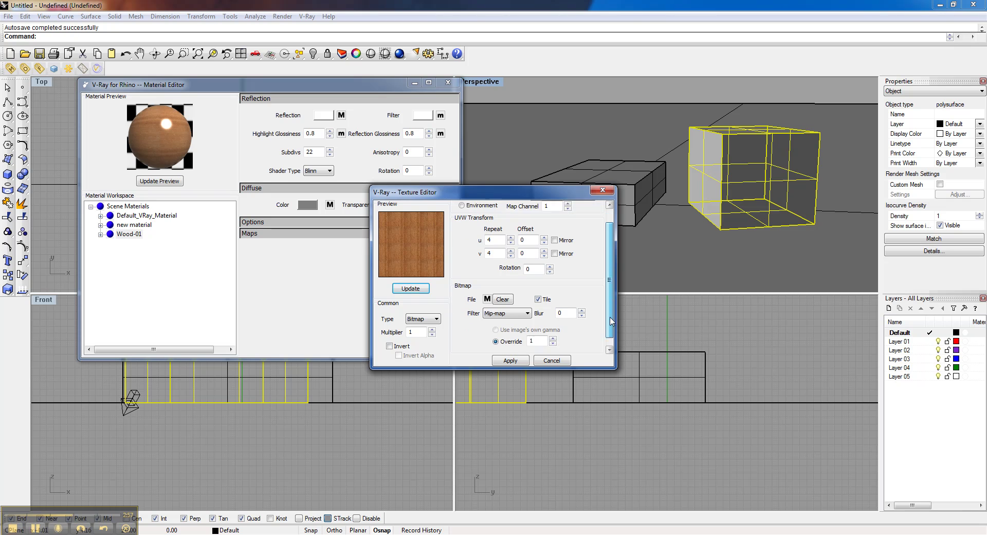
left_click(432, 330)
left_click(432, 329)
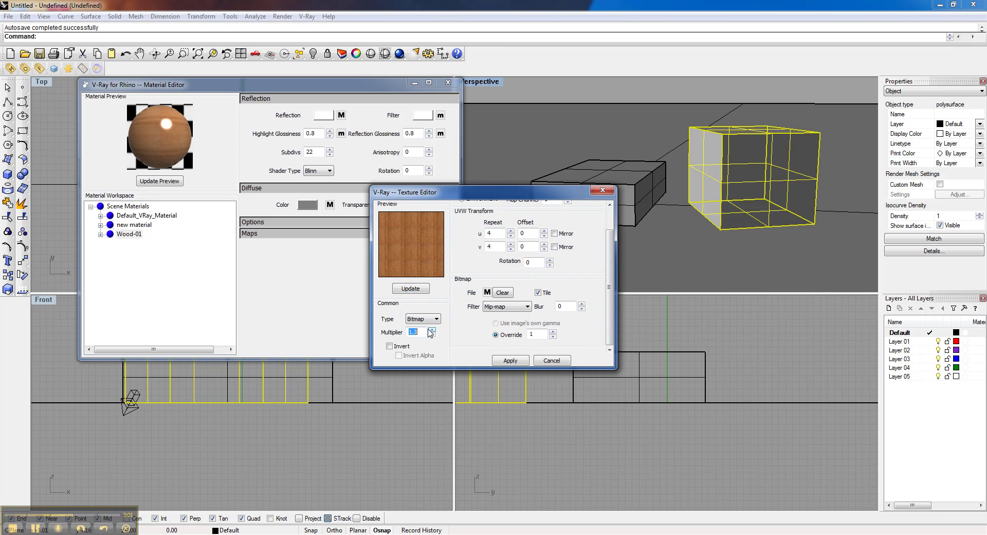
left_click(410, 289)
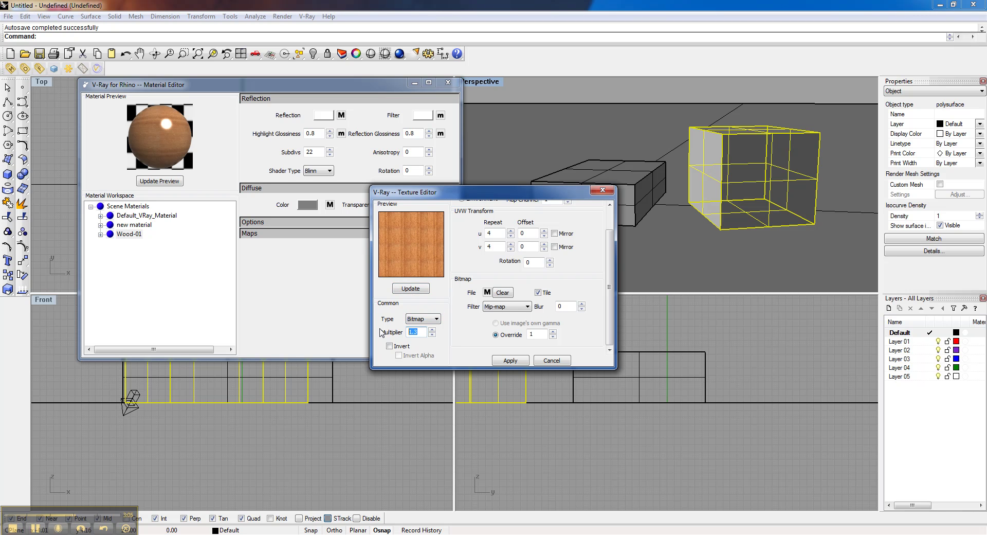
type("1")
left_click(410, 288)
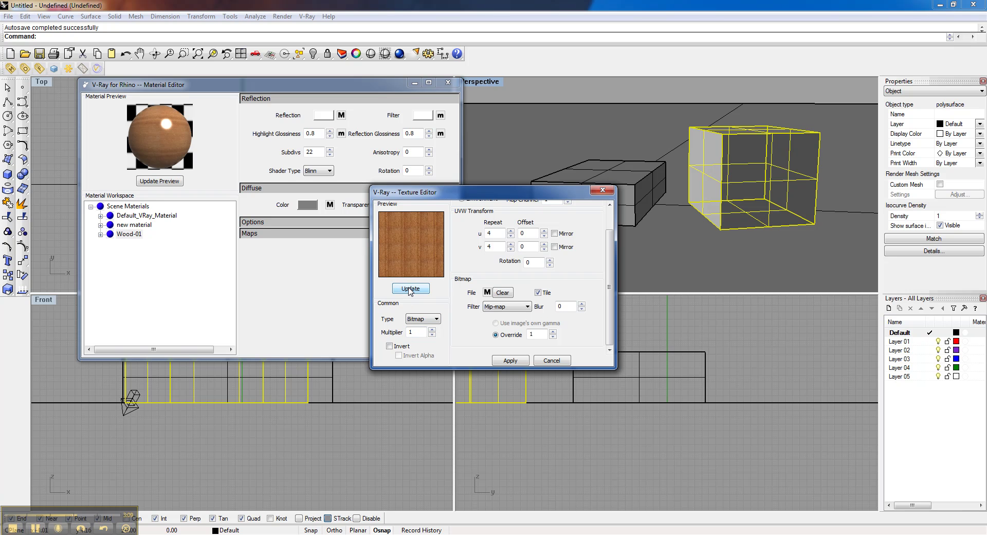
left_click(511, 361)
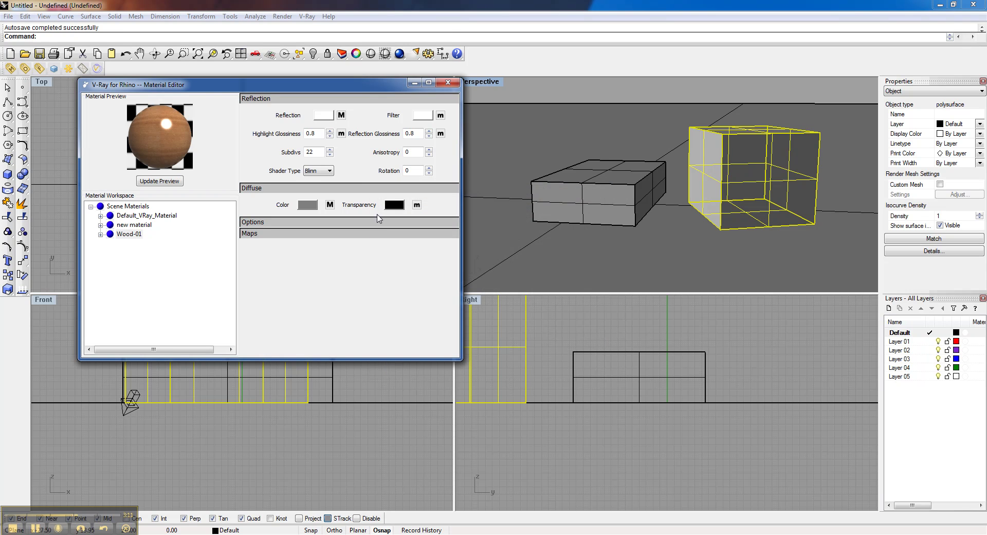
Step: Set the transparency texture type to Bitmap, browsing the Metal folder without choosing an image
left_click(417, 205)
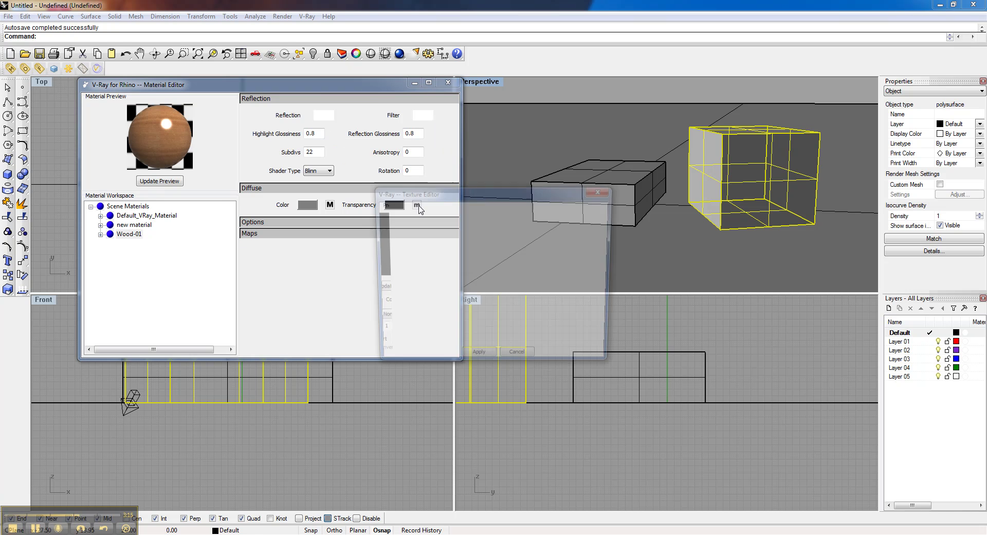
left_click(422, 319)
left_click(422, 340)
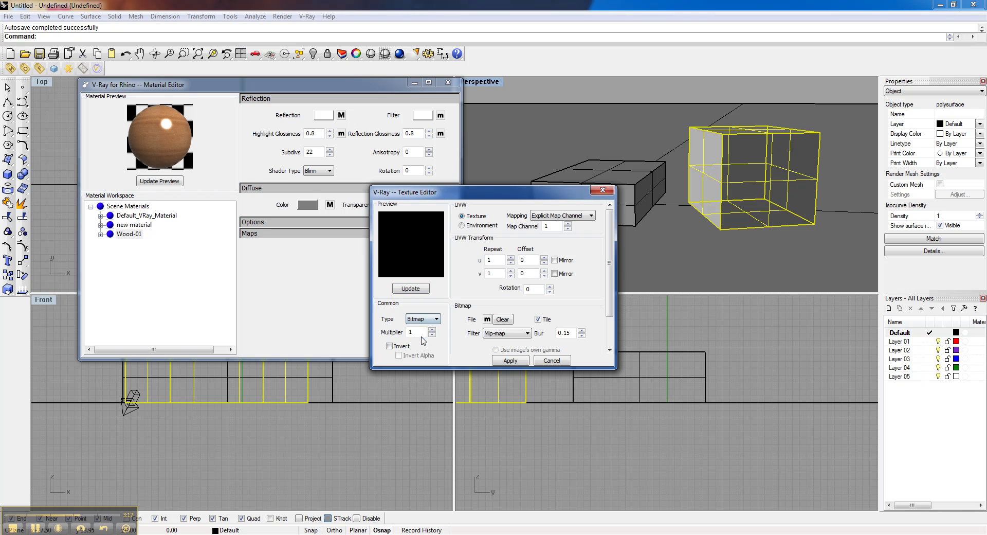
left_click(487, 319)
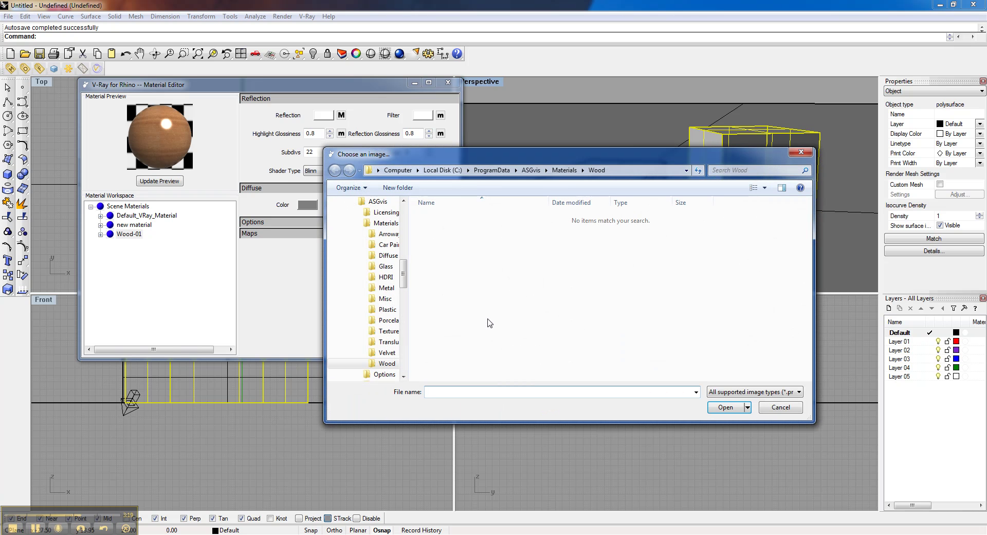
left_click(564, 170)
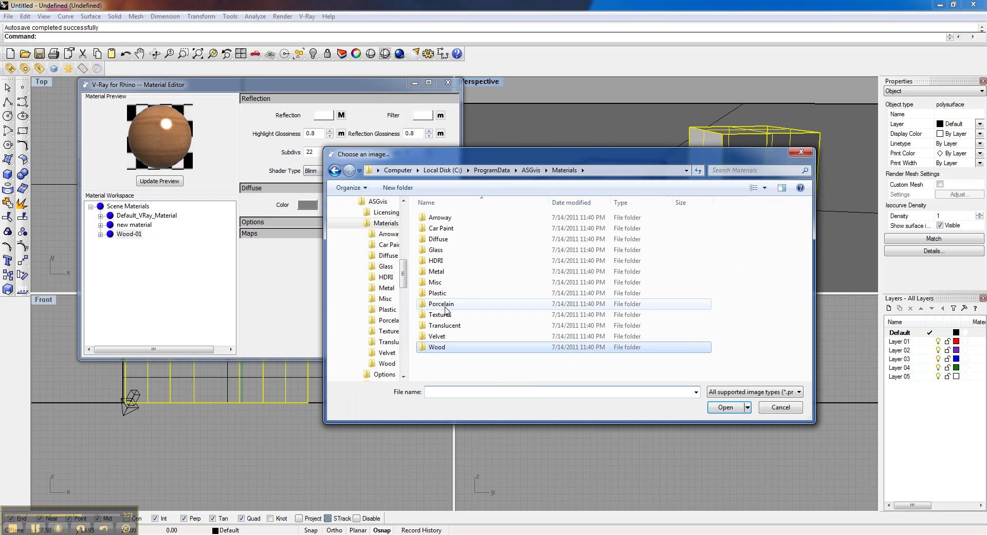
double_click(463, 271)
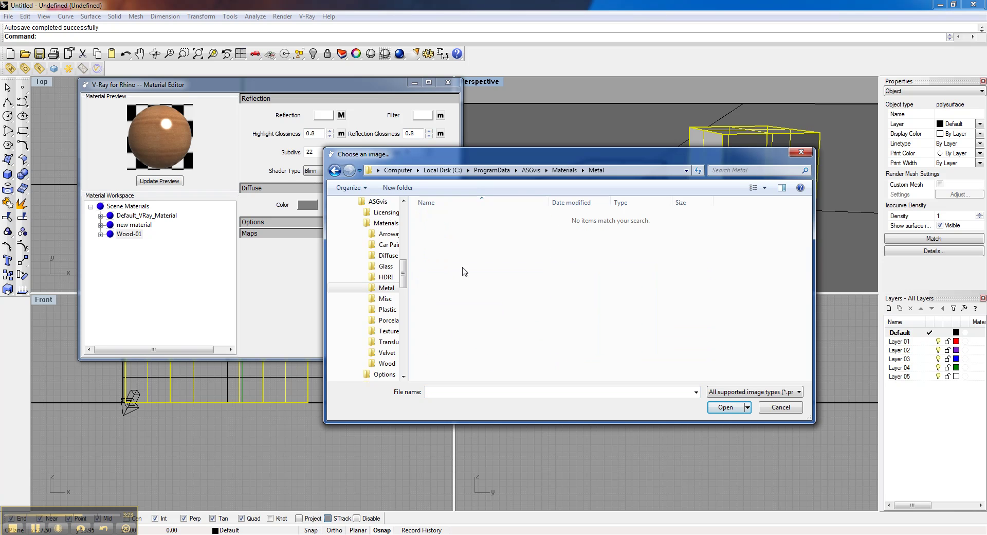
left_click(564, 170)
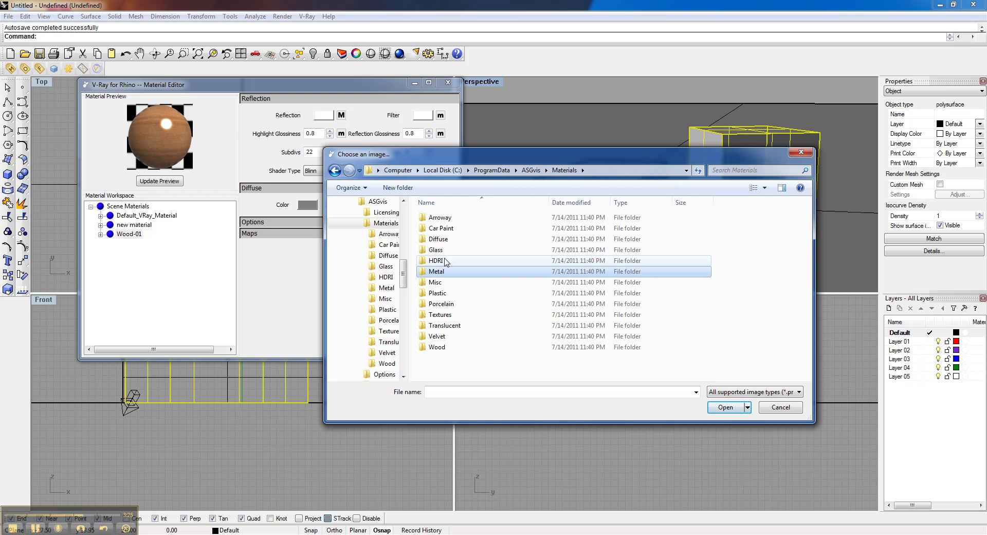
left_click(787, 408)
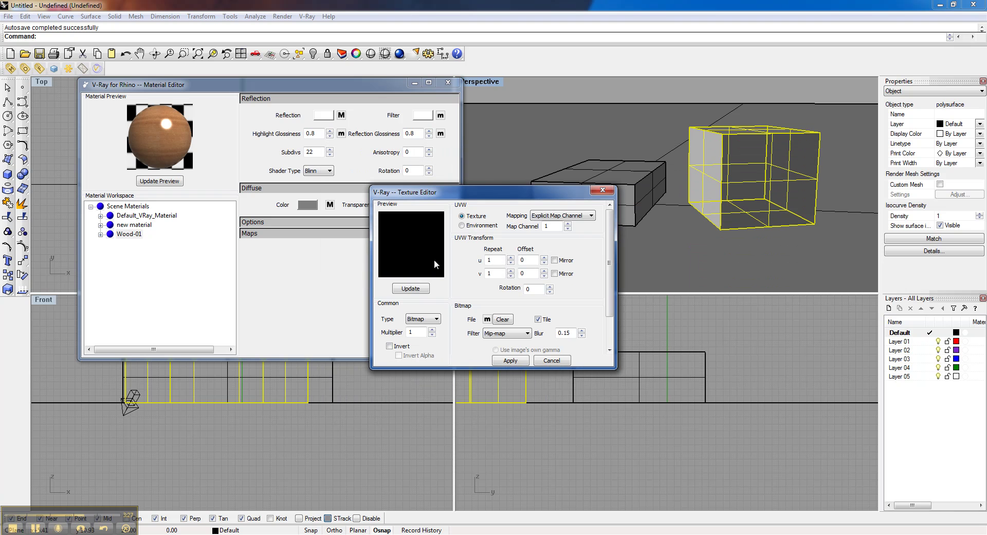
left_click(409, 287)
Step: Cancel the transparency texture and update Wood-01's preview sphere
left_click(552, 360)
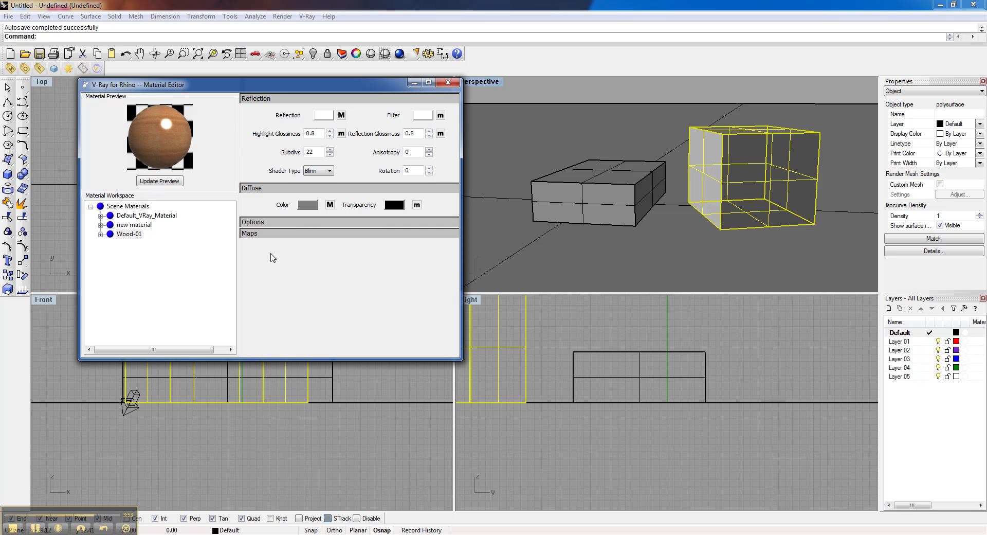
left_click(169, 182)
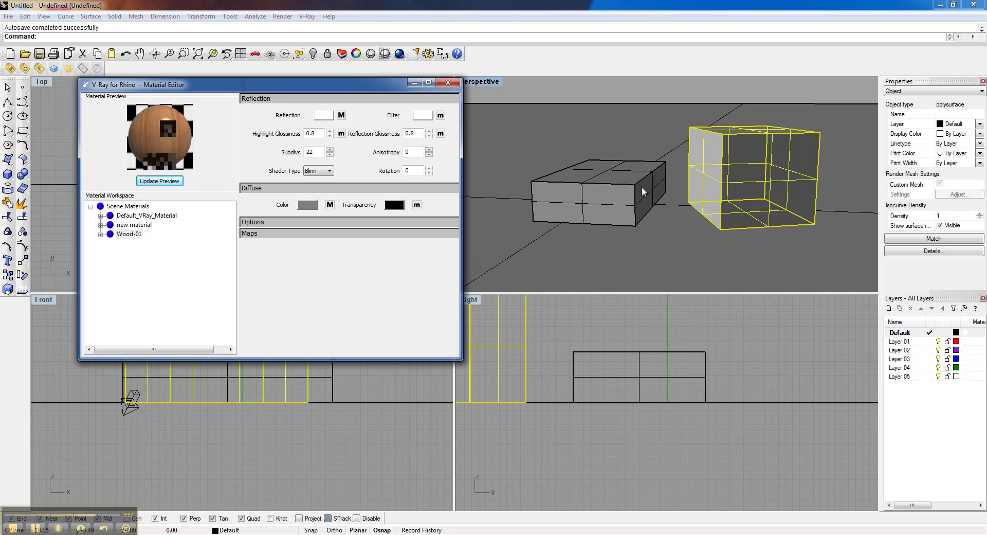
Step: Expand the Maps rollout, glance at 'new material', then return to Wood-01's settings
left_click(266, 235)
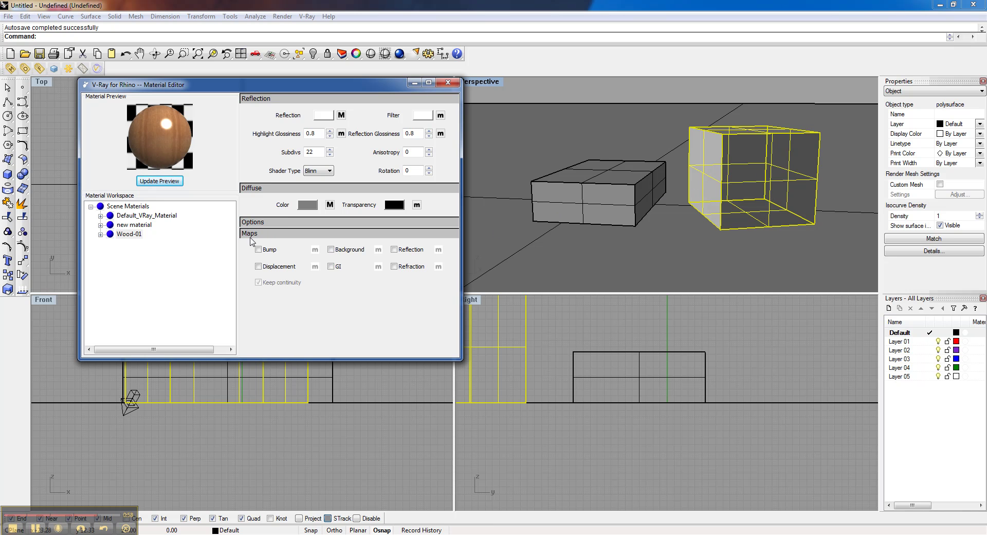
left_click(131, 226)
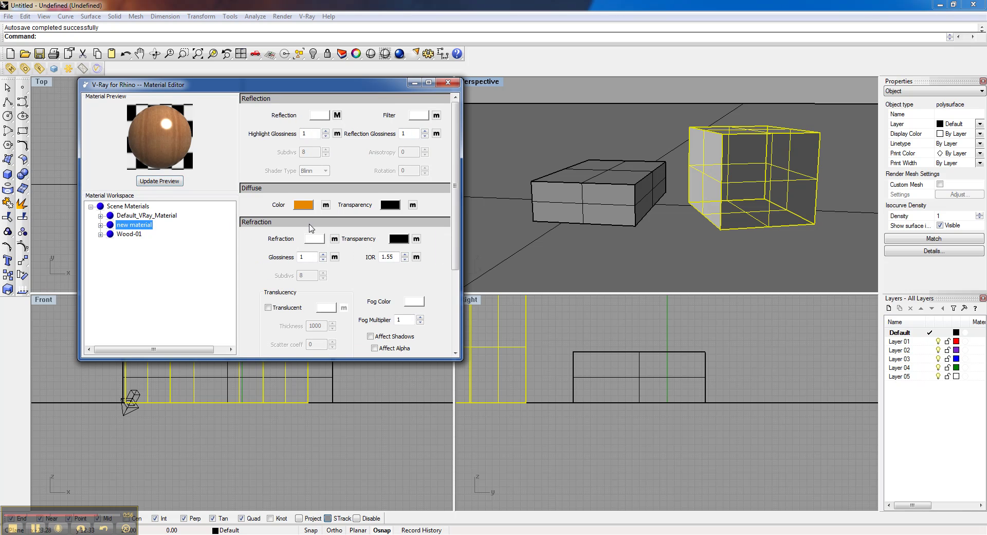
scroll(445, 221, "down", 5)
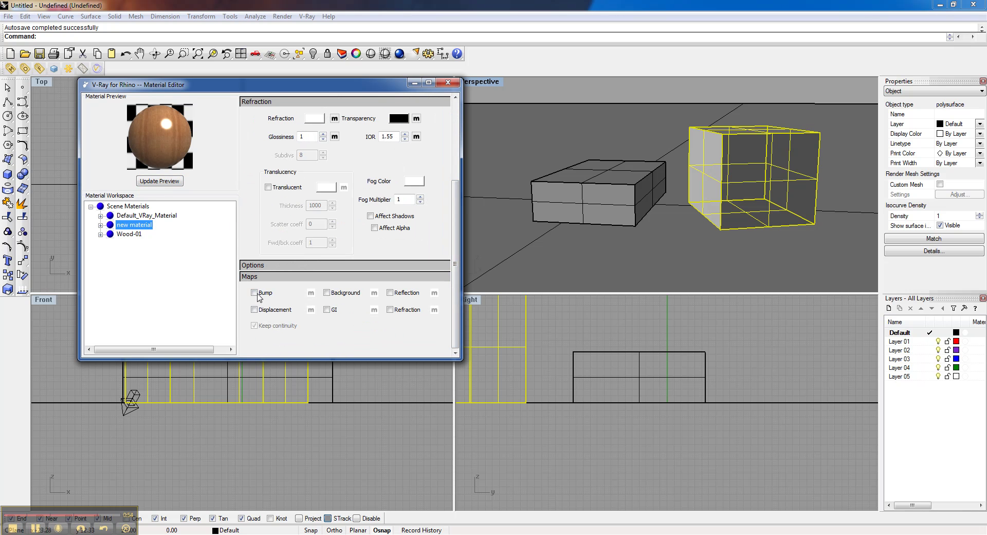
left_click(129, 234)
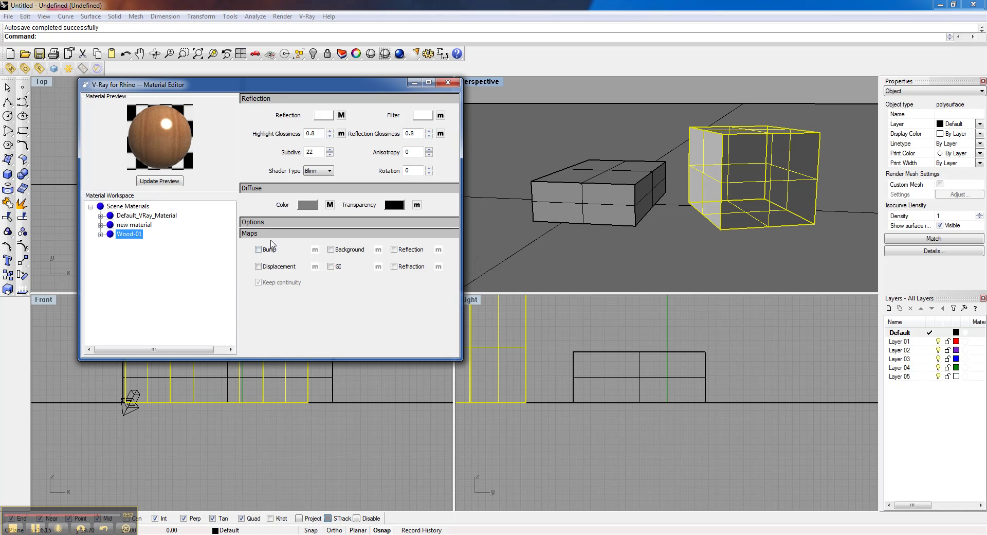